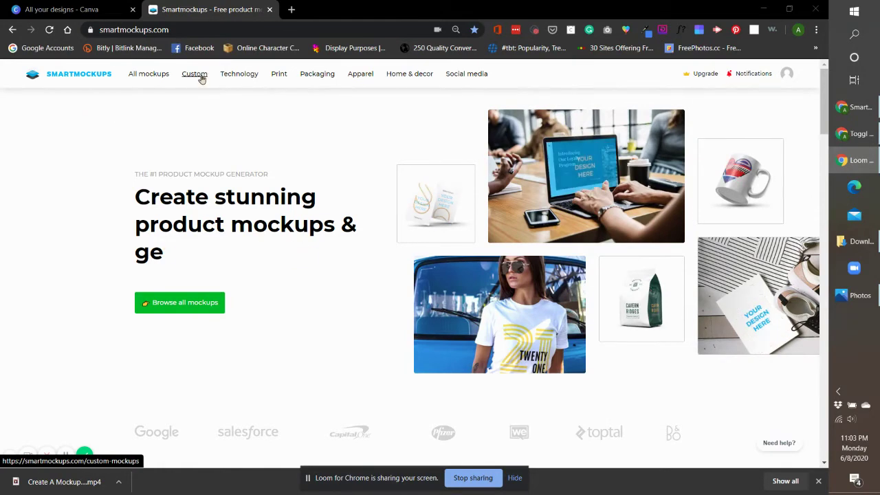
# Step: Go to Custom mockups and filter them to Photo, after briefly trying the Isolated filter
pyautogui.click(202, 79)
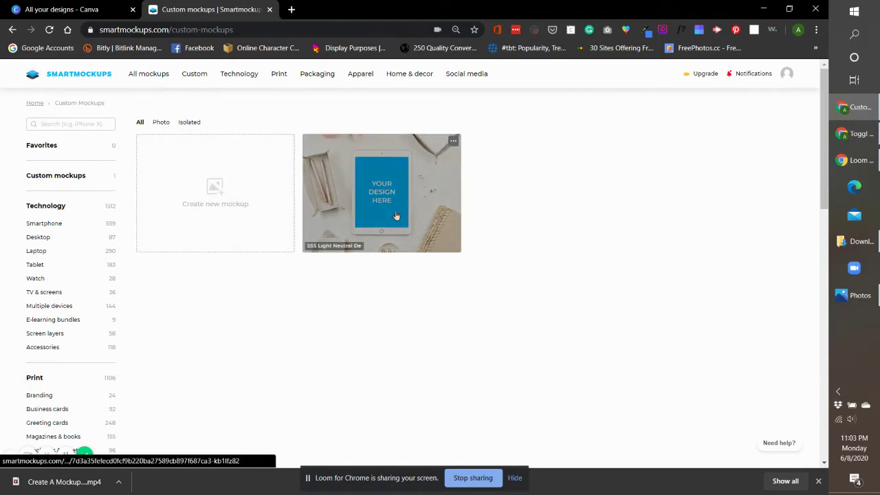
pyautogui.click(163, 124)
pyautogui.click(199, 123)
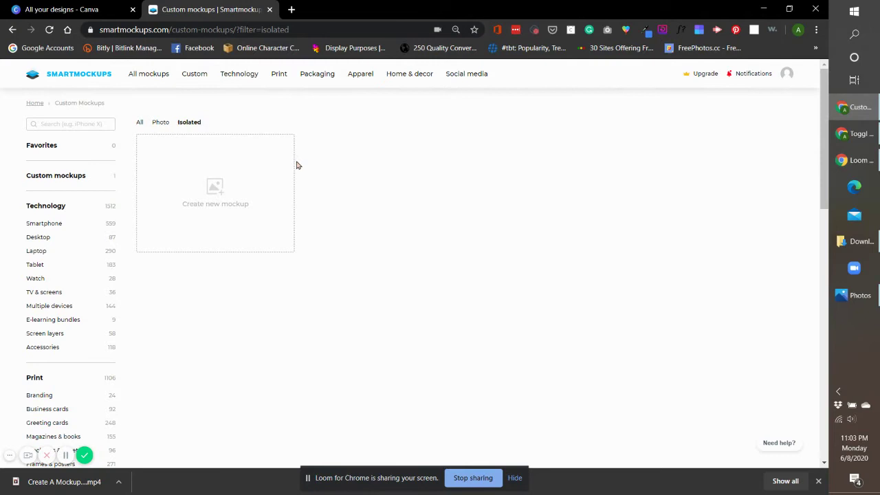
pyautogui.click(161, 123)
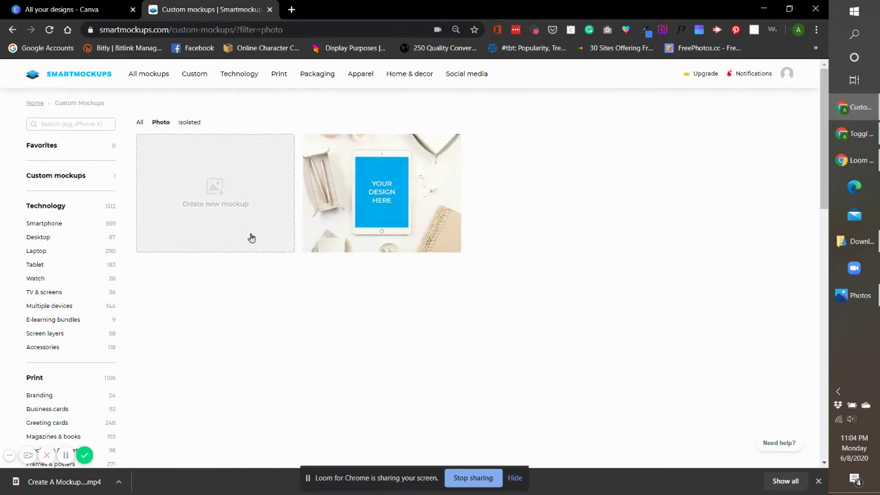
# Step: Create a new custom mockup with the 'SSS Pretty in Pink 12' image from Downloads as background
pyautogui.click(252, 197)
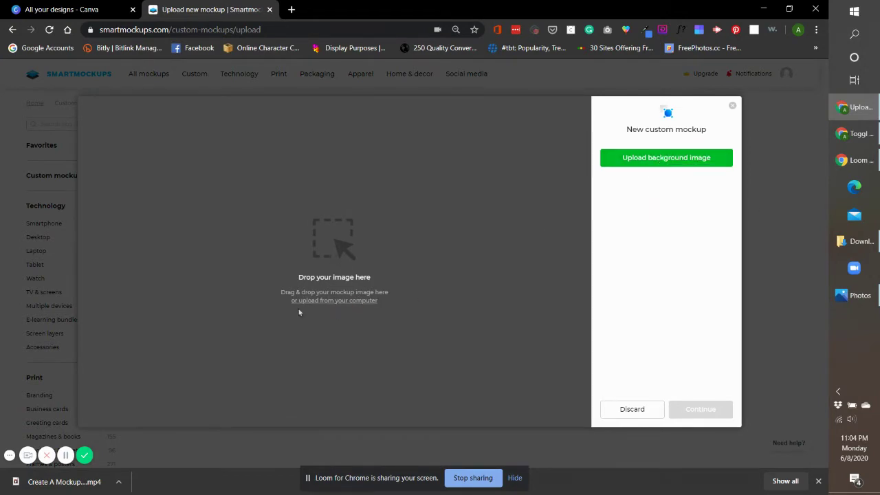
pyautogui.click(352, 304)
pyautogui.moveTo(95, 288); pyautogui.dragTo(94, 141)
pyautogui.click(69, 153)
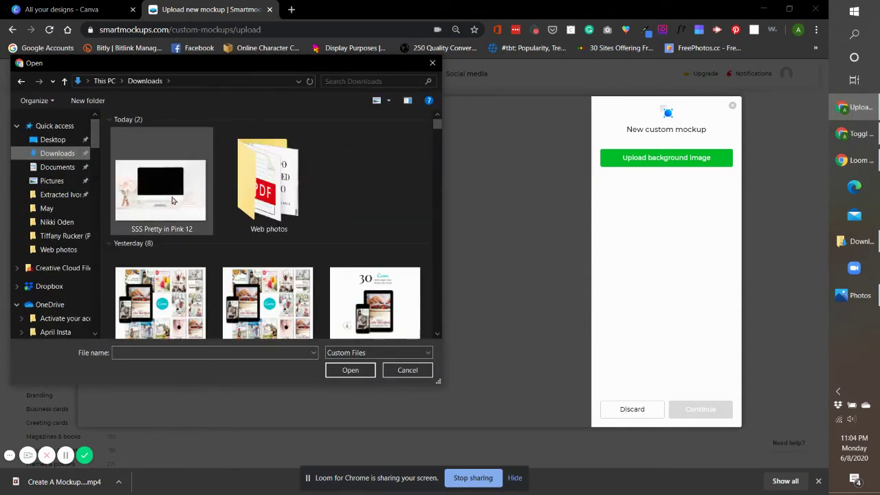
pyautogui.click(172, 200)
pyautogui.click(350, 370)
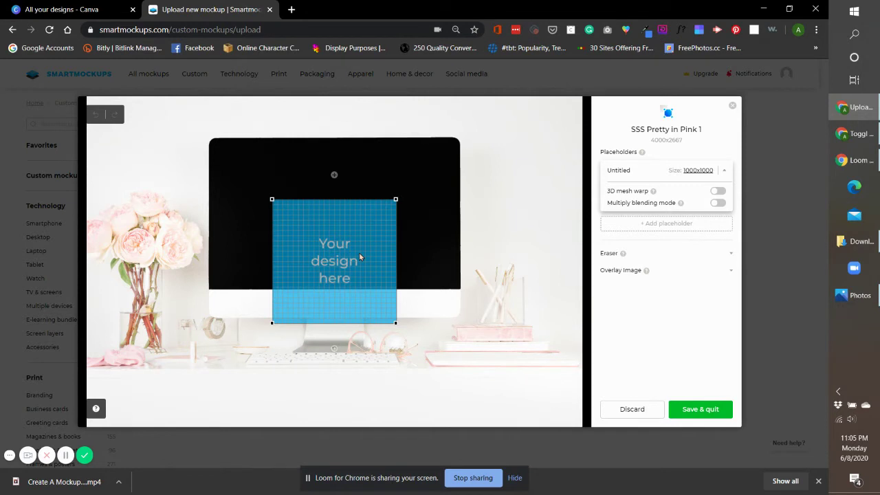
pyautogui.click(96, 411)
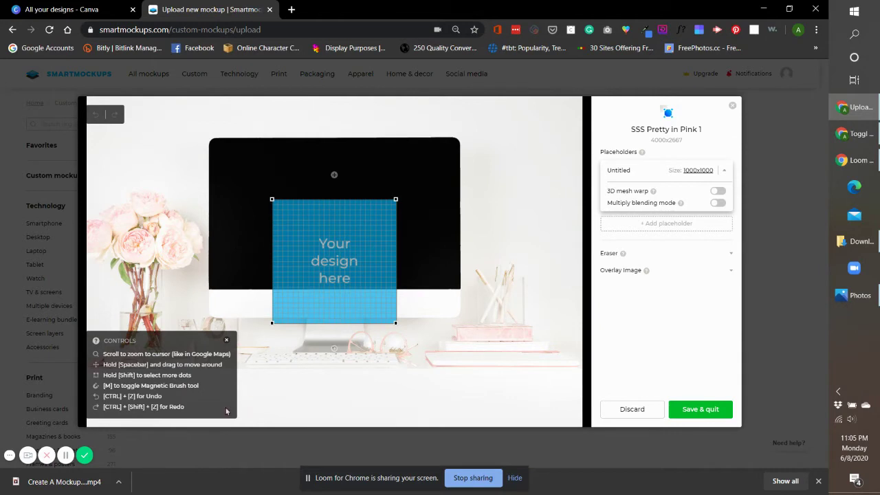
pyautogui.click(226, 340)
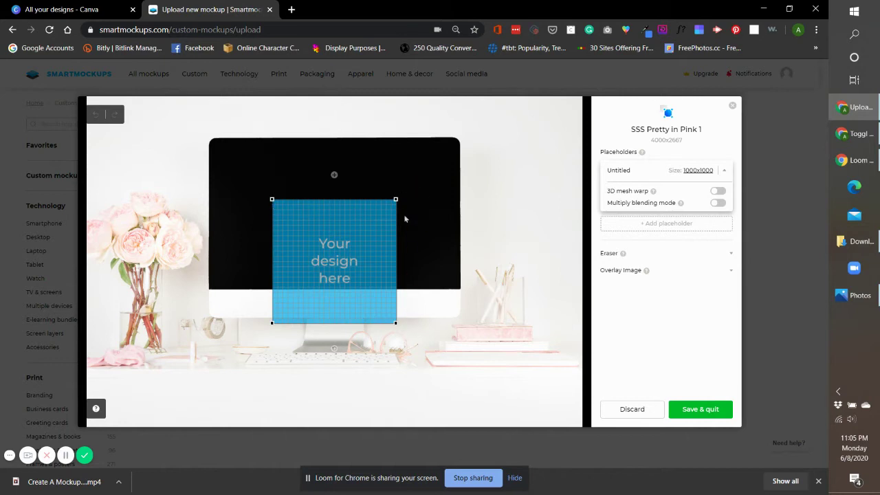
# Step: Drag the placeholder's four corners onto the matching corners of the iMac screen
pyautogui.moveTo(395, 200); pyautogui.dragTo(399, 201)
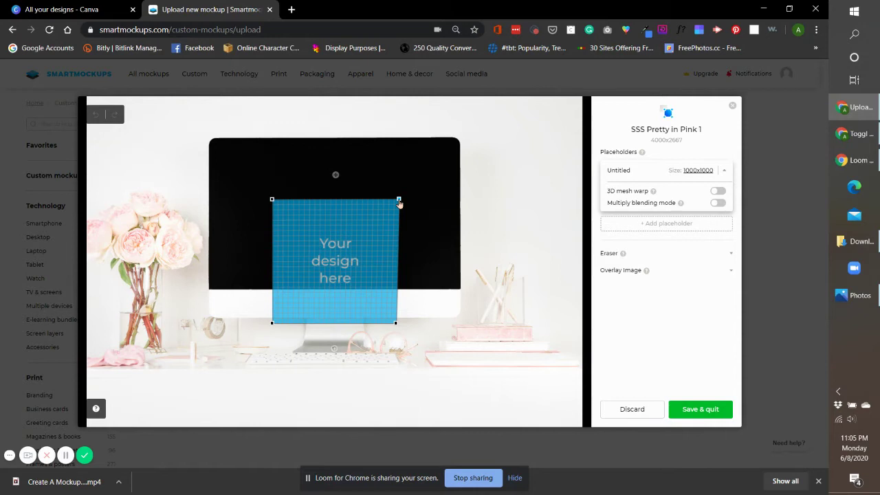
pyautogui.moveTo(400, 204); pyautogui.dragTo(396, 205)
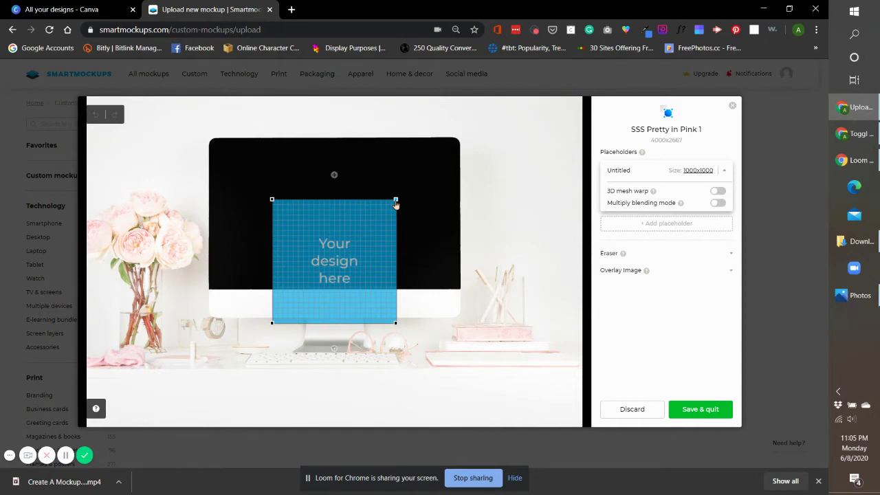
pyautogui.moveTo(397, 204); pyautogui.dragTo(455, 143)
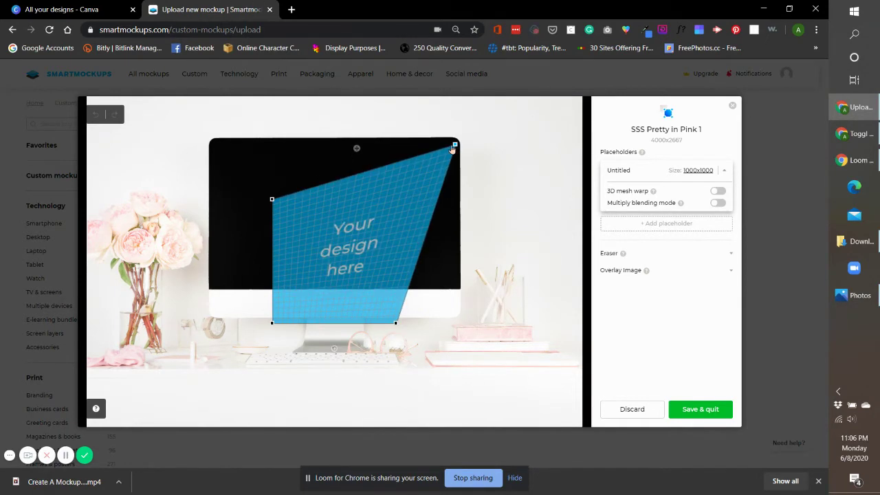
pyautogui.moveTo(272, 201); pyautogui.dragTo(216, 147)
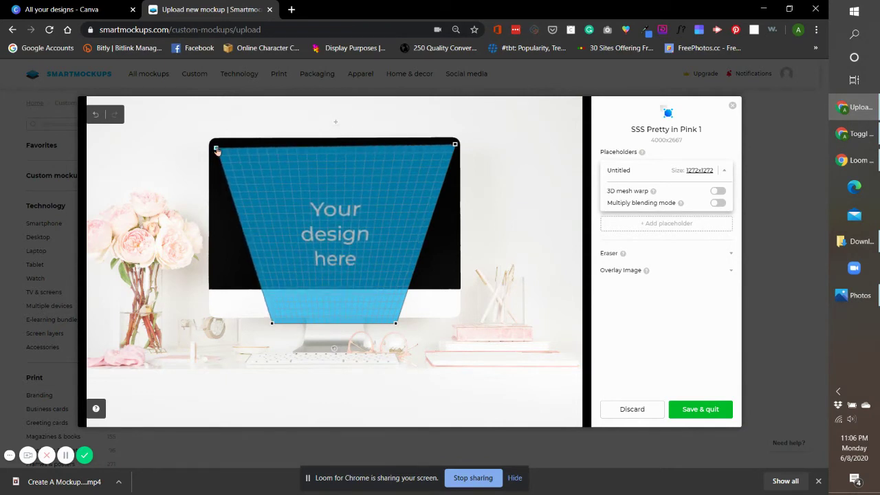
pyautogui.moveTo(397, 323); pyautogui.dragTo(460, 287)
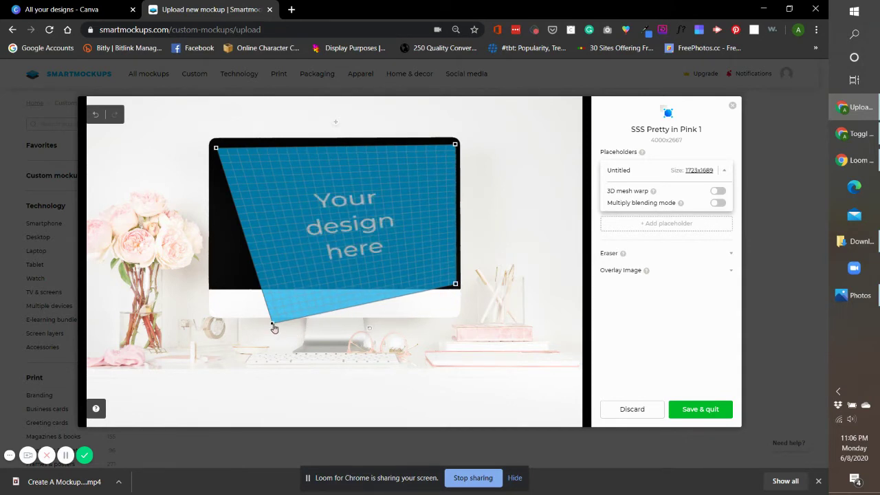
pyautogui.moveTo(273, 323); pyautogui.dragTo(217, 289)
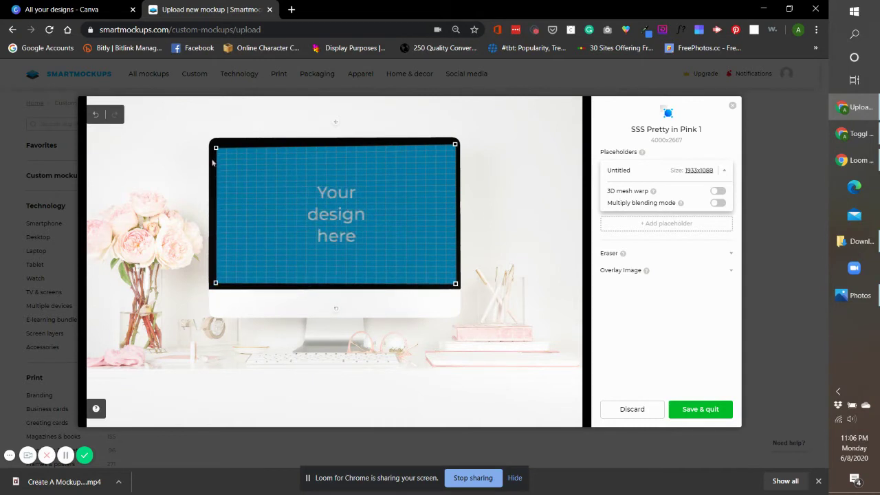
# Step: Fine-tune the left corners so the placeholder fills the screen at 1950x1130
pyautogui.moveTo(215, 149); pyautogui.dragTo(214, 145)
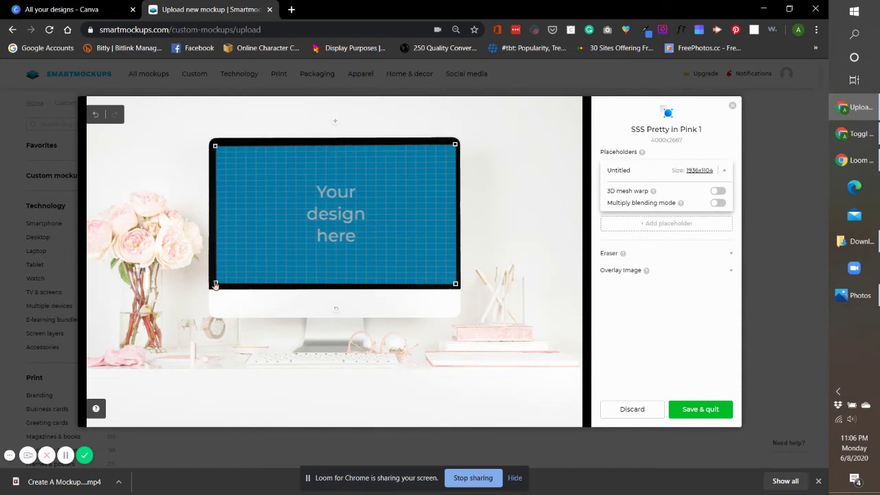
pyautogui.moveTo(213, 285); pyautogui.dragTo(212, 283)
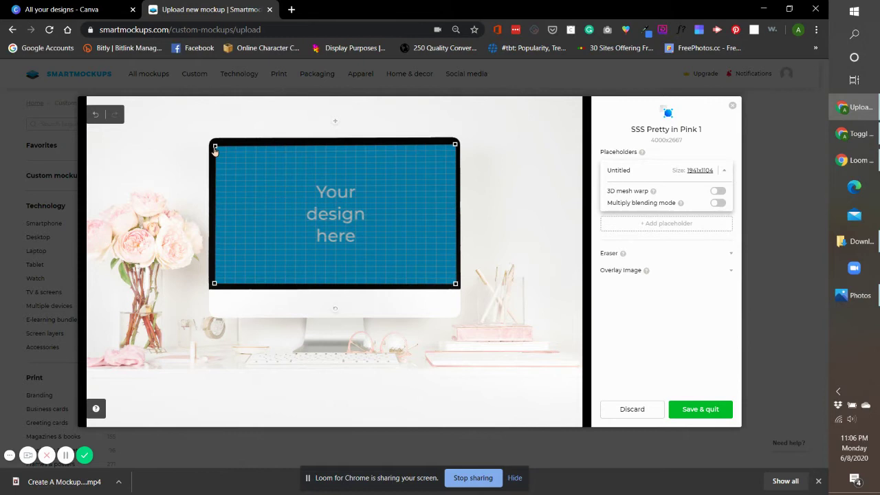
pyautogui.moveTo(214, 148); pyautogui.dragTo(214, 145)
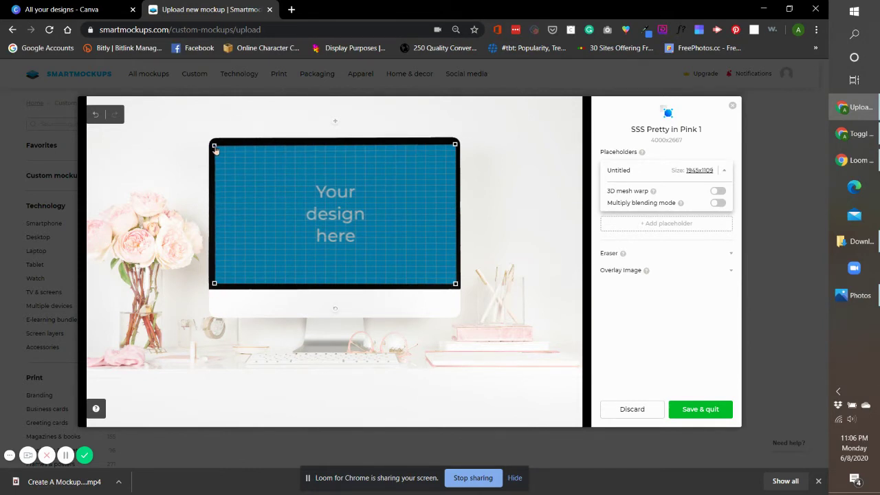
pyautogui.click(215, 146)
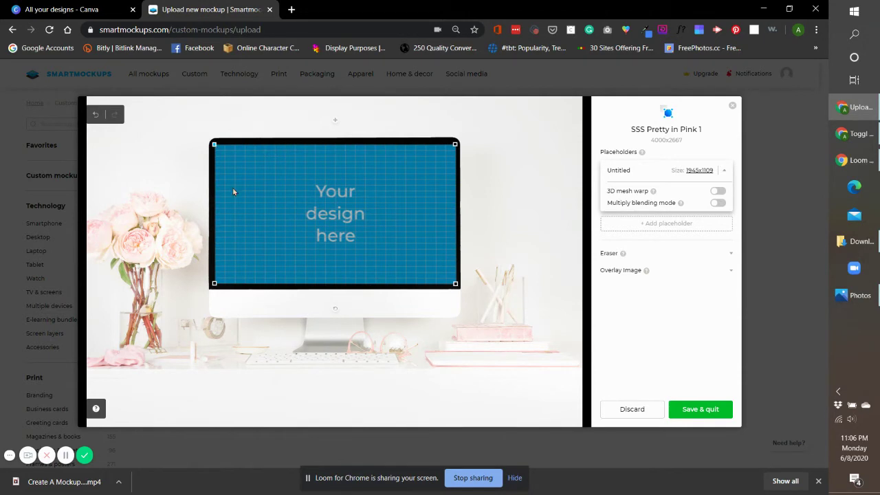
pyautogui.moveTo(214, 283); pyautogui.dragTo(212, 289)
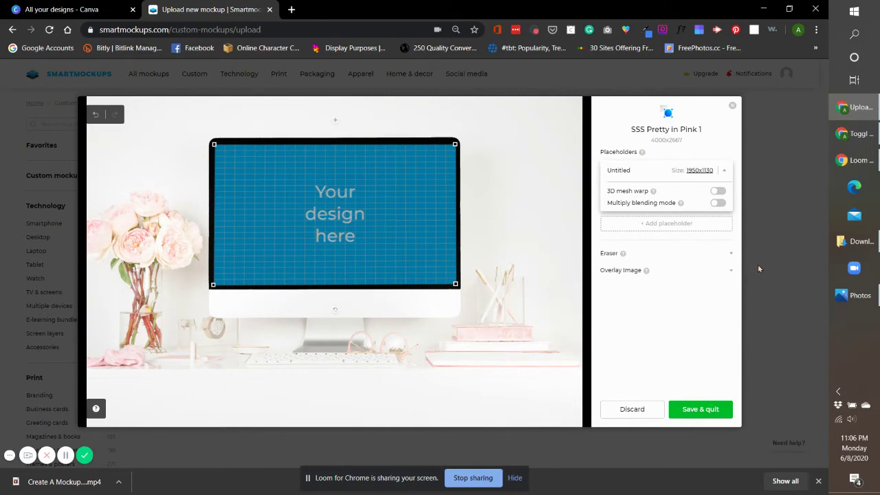
# Step: Open and dismiss the placeholder size options, staying in the editor with changes kept
pyautogui.click(711, 169)
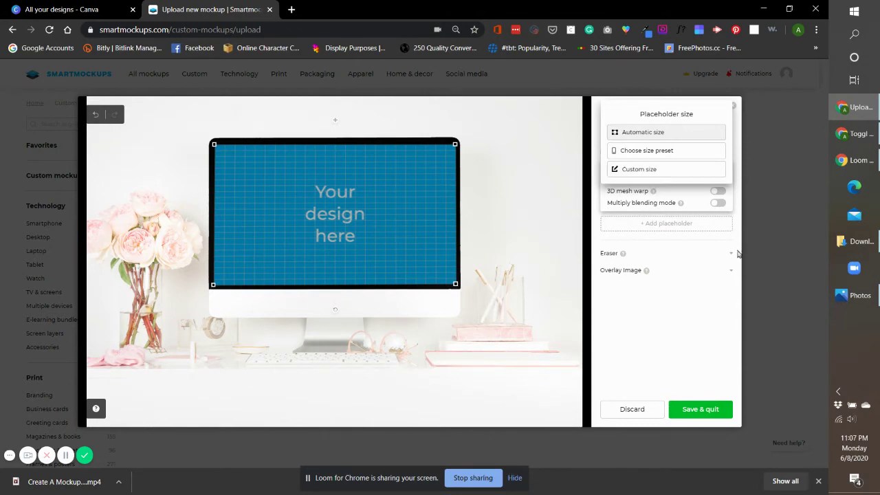
pyautogui.click(770, 258)
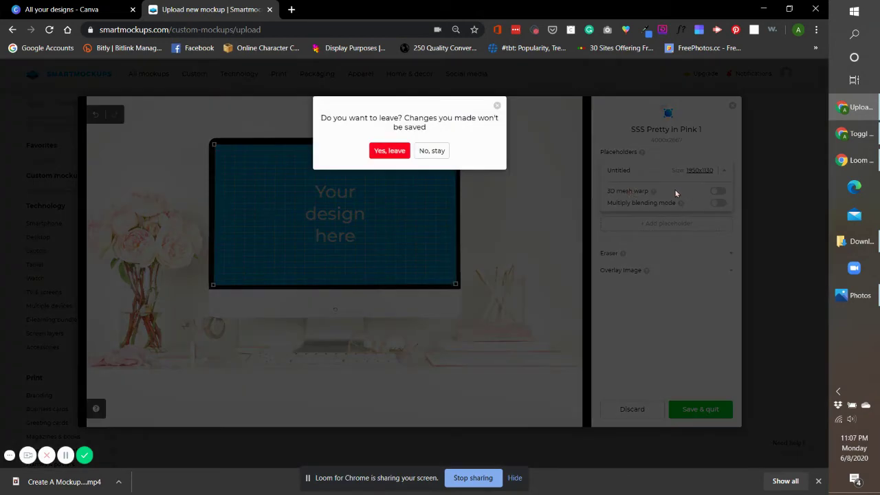
pyautogui.click(432, 152)
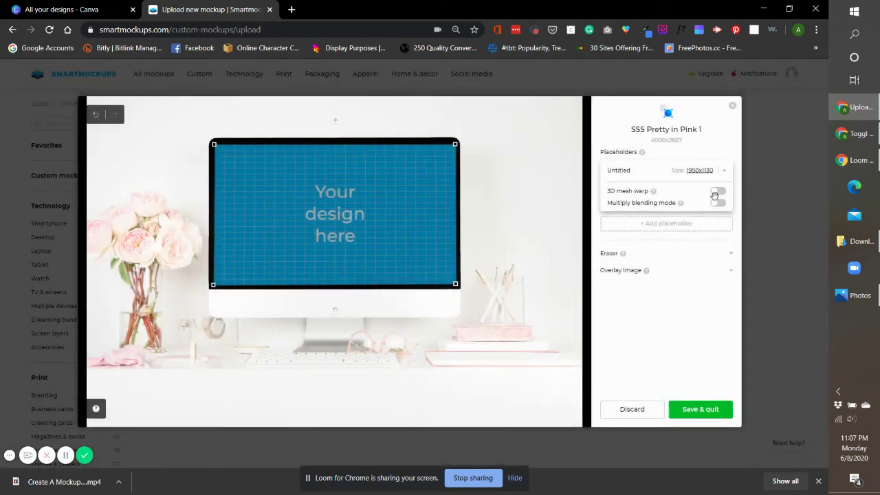
# Step: Switch 3D mesh warp on and back off, then expand the Eraser settings
pyautogui.moveTo(655, 195)
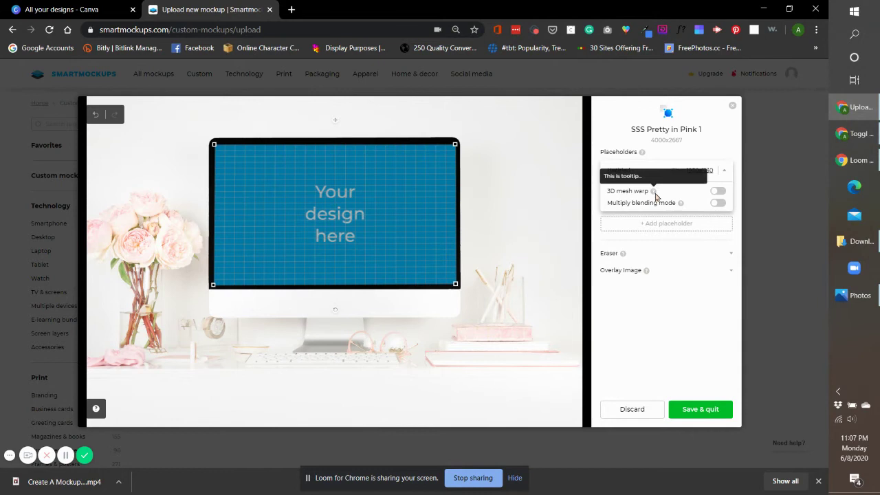
pyautogui.click(718, 193)
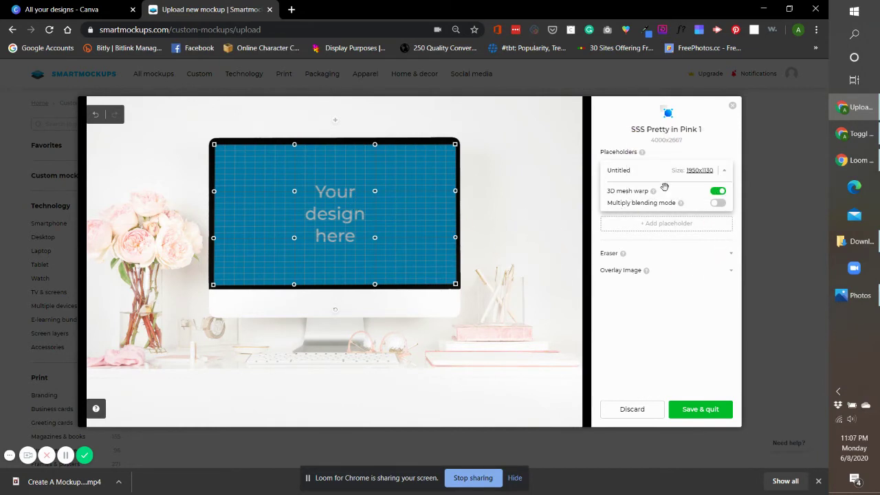
pyautogui.click(718, 192)
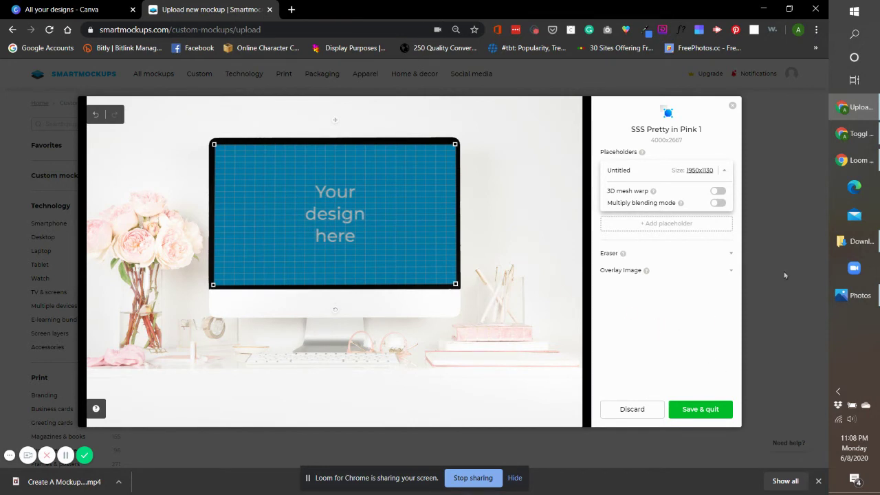
pyautogui.click(731, 256)
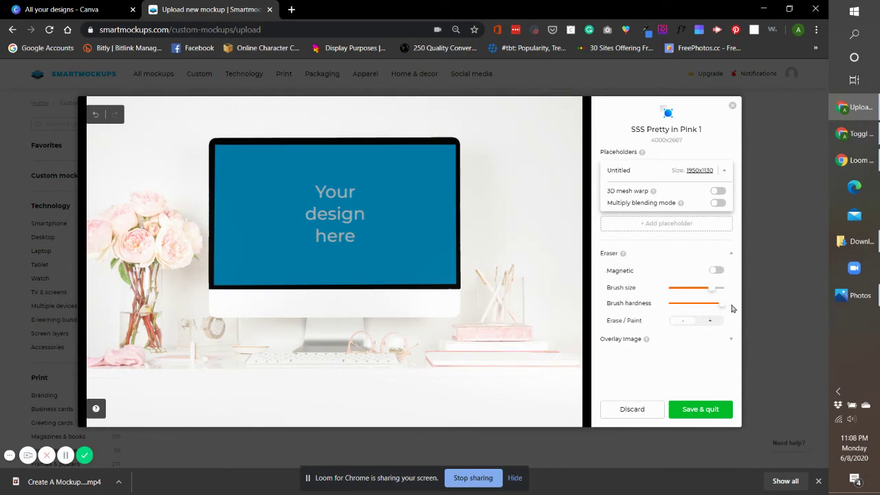
# Step: Enable the magnetic eraser, paint and reset a test stroke, then expand Overlay Image
pyautogui.click(719, 272)
pyautogui.moveTo(413, 217)
pyautogui.mouseDown()
pyautogui.moveTo(409, 232)
pyautogui.moveTo(407, 220)
pyautogui.mouseUp()
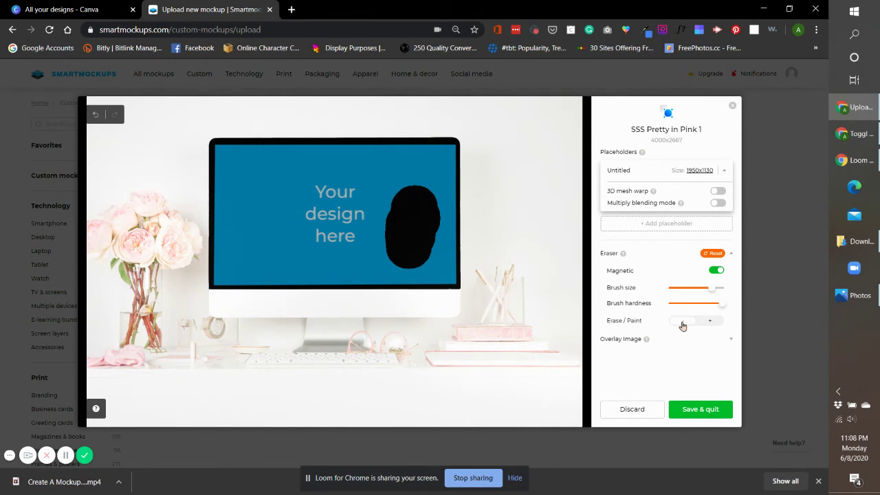
pyautogui.click(713, 253)
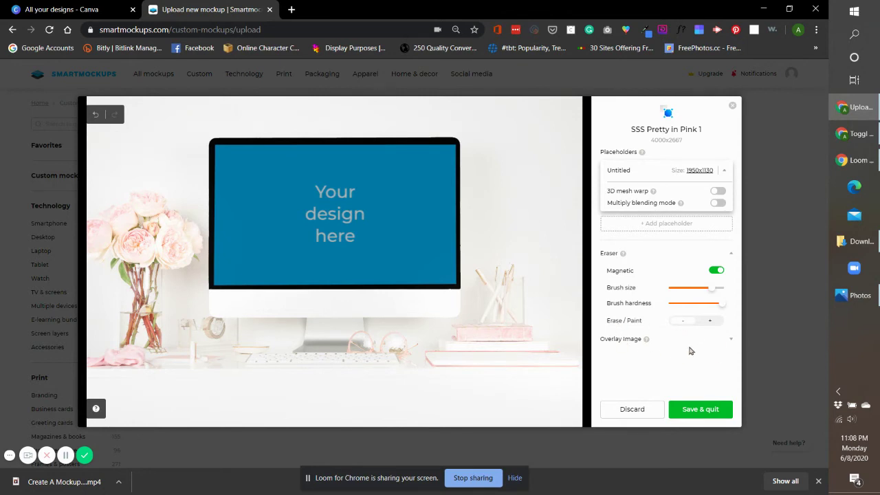
pyautogui.click(732, 341)
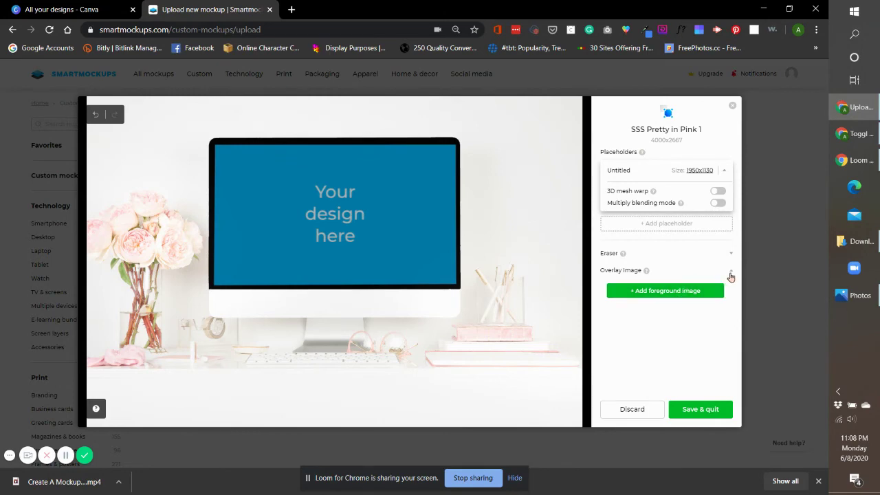
# Step: Cancel the foreground image file picker and collapse the Overlay Image section
pyautogui.click(699, 293)
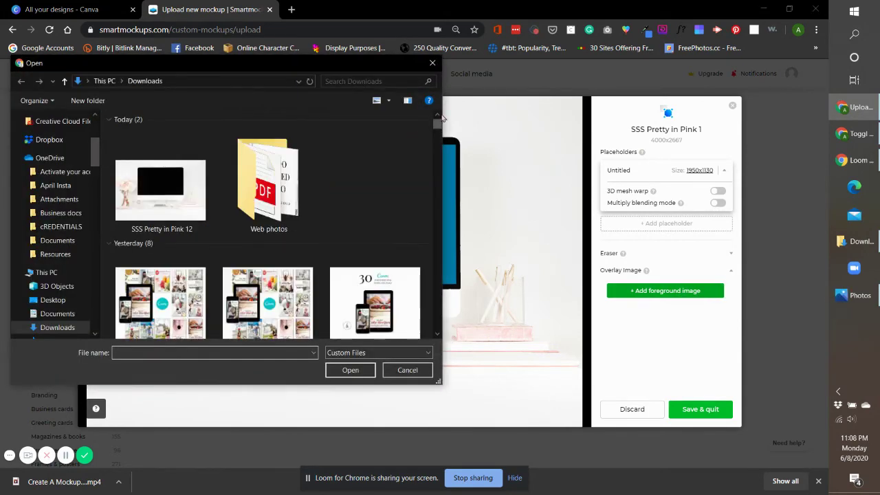
pyautogui.click(432, 63)
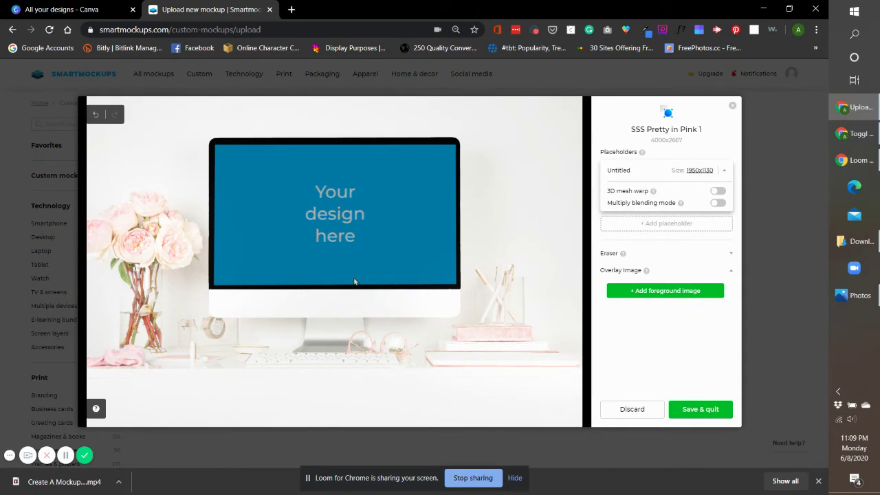
pyautogui.click(731, 272)
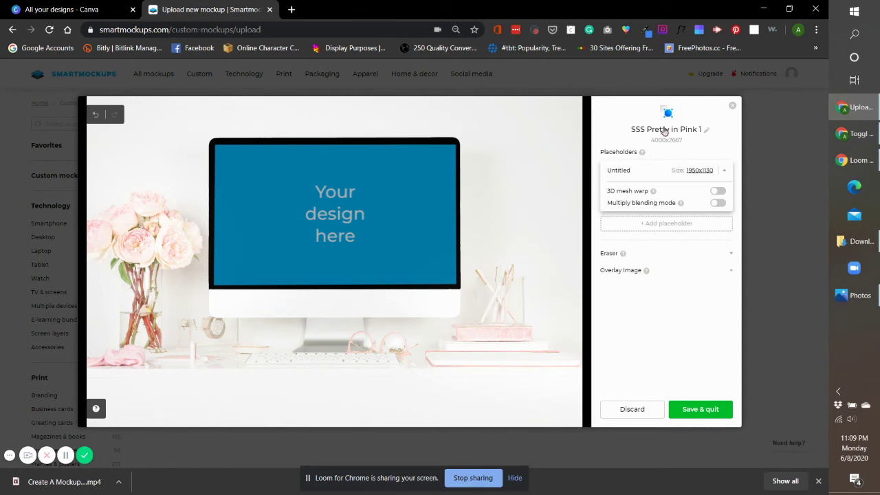
pyautogui.click(712, 226)
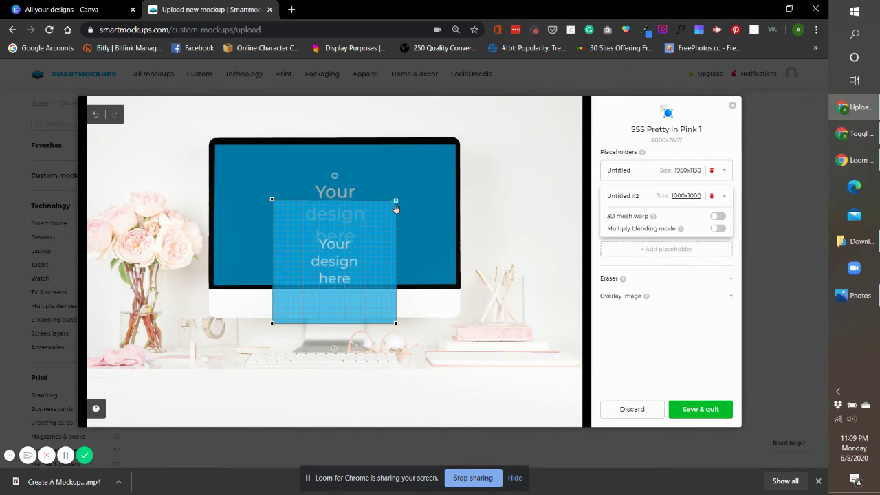
pyautogui.moveTo(396, 200); pyautogui.dragTo(414, 195)
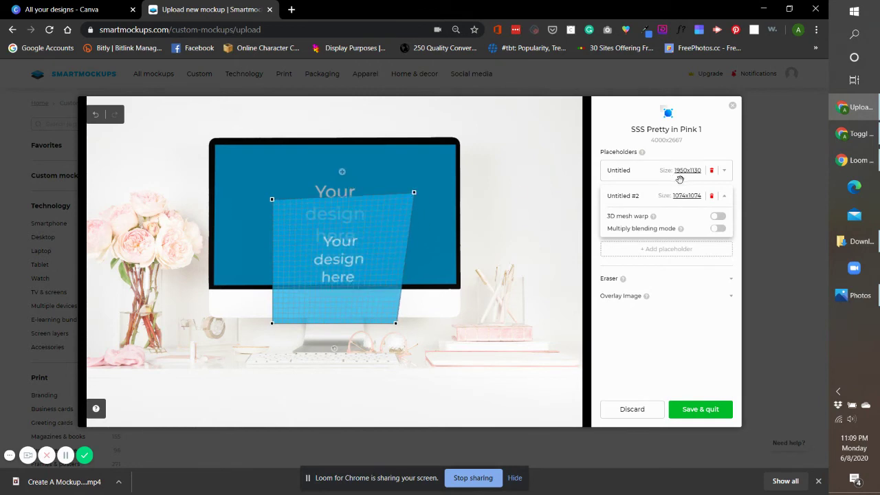
pyautogui.click(713, 197)
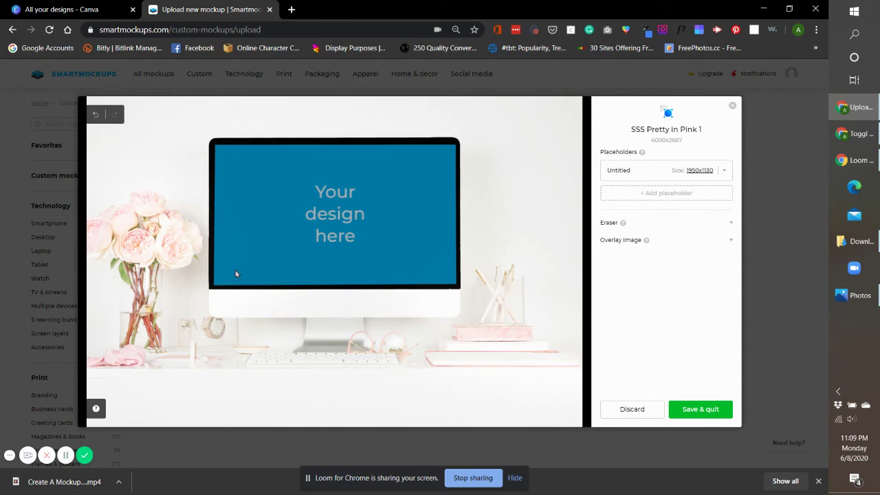
# Step: Save & quit the editor, then open the 'SSS Pretty in Pink 1' mockup from Custom mockups
pyautogui.click(702, 411)
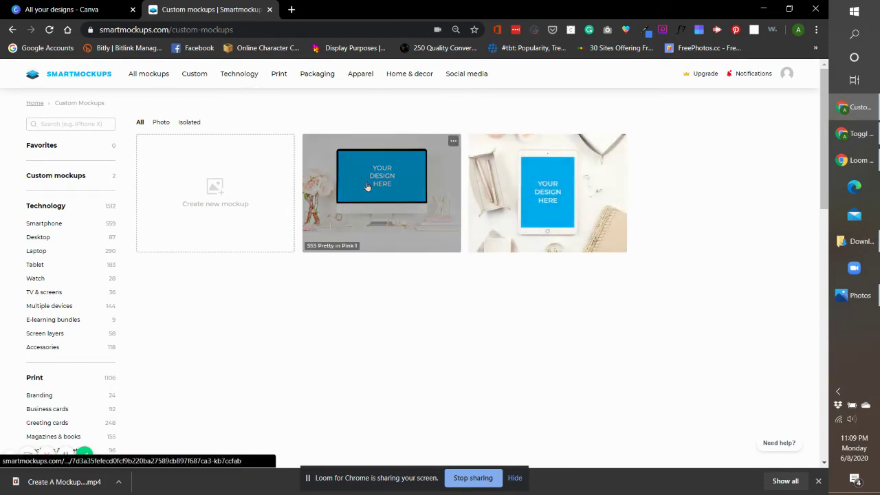
pyautogui.click(400, 200)
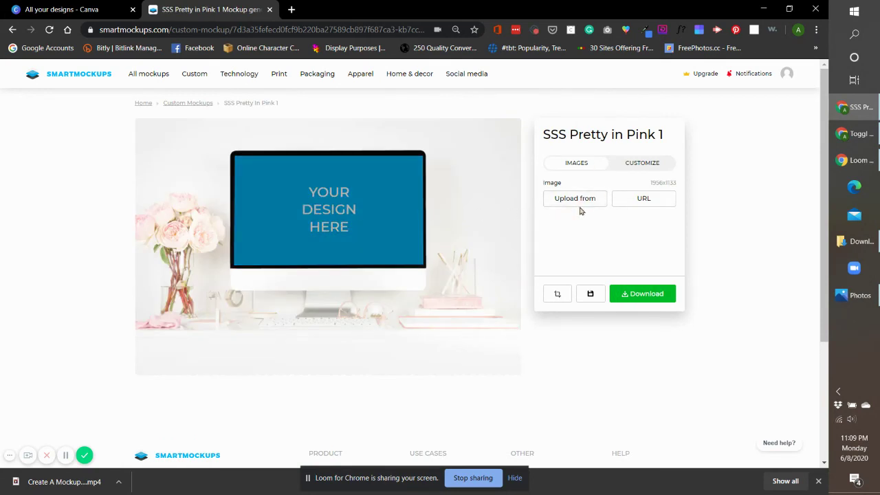
pyautogui.click(585, 200)
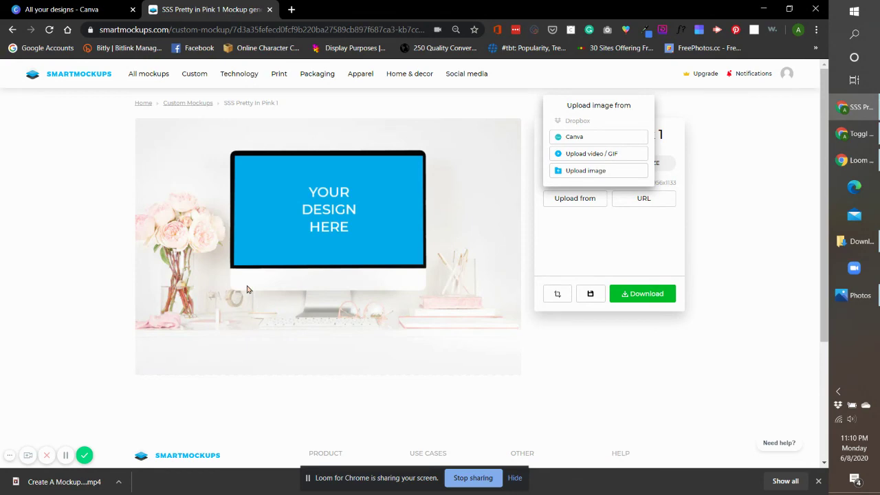
pyautogui.click(576, 139)
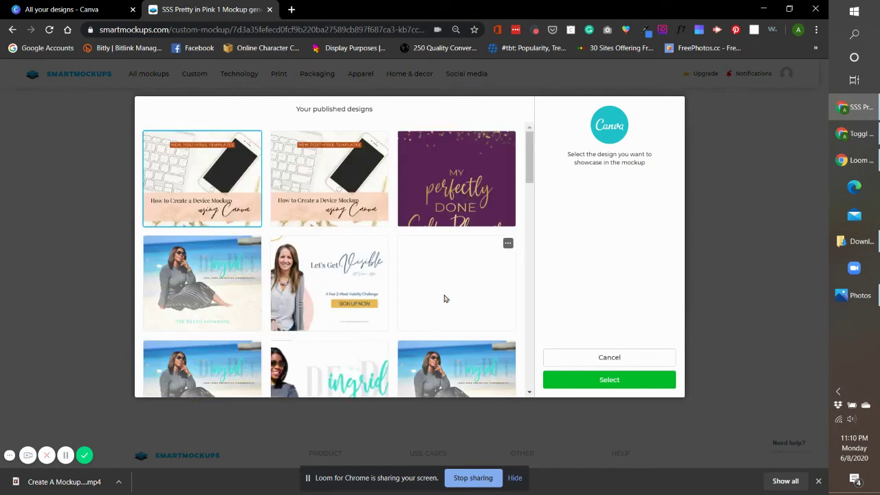
pyautogui.scroll(-1, 483, 227)
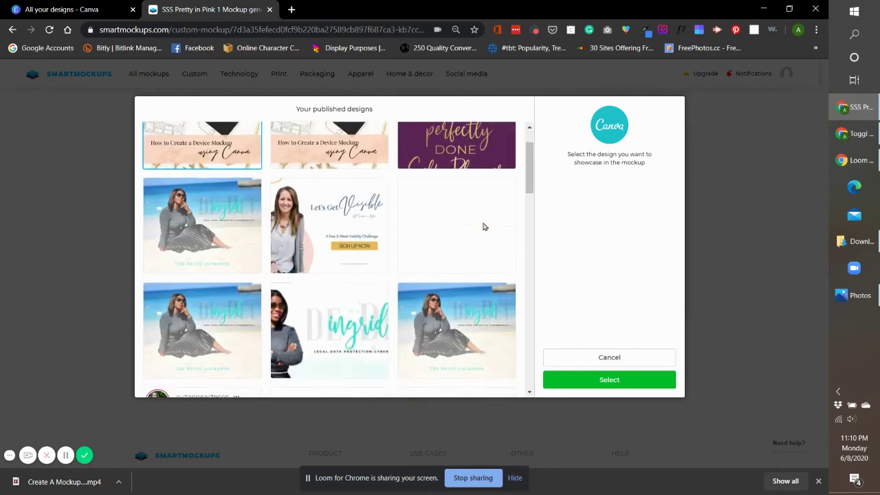
pyautogui.moveTo(530, 188); pyautogui.dragTo(516, 221)
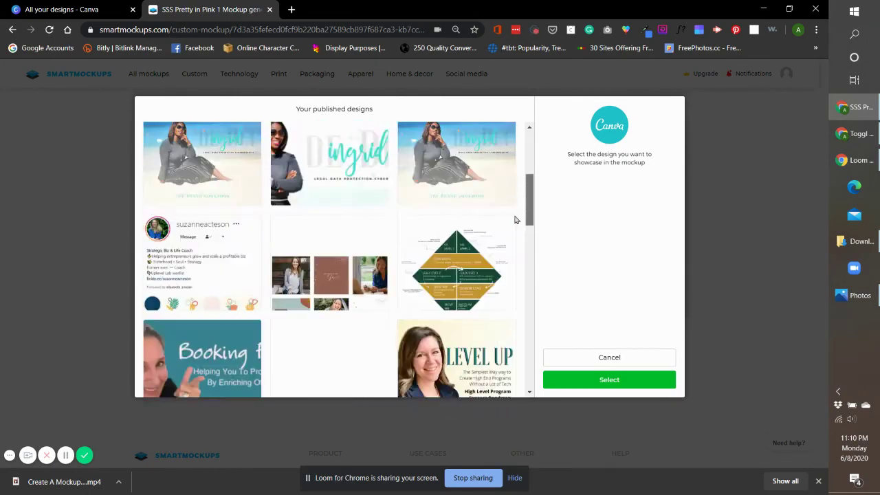
pyautogui.scroll(-6, 502, 304)
pyautogui.scroll(5, 502, 304)
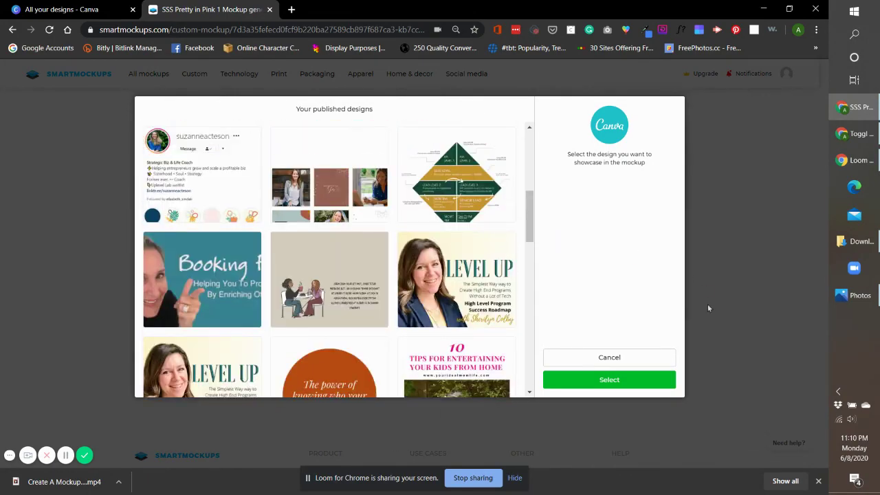
pyautogui.click(670, 362)
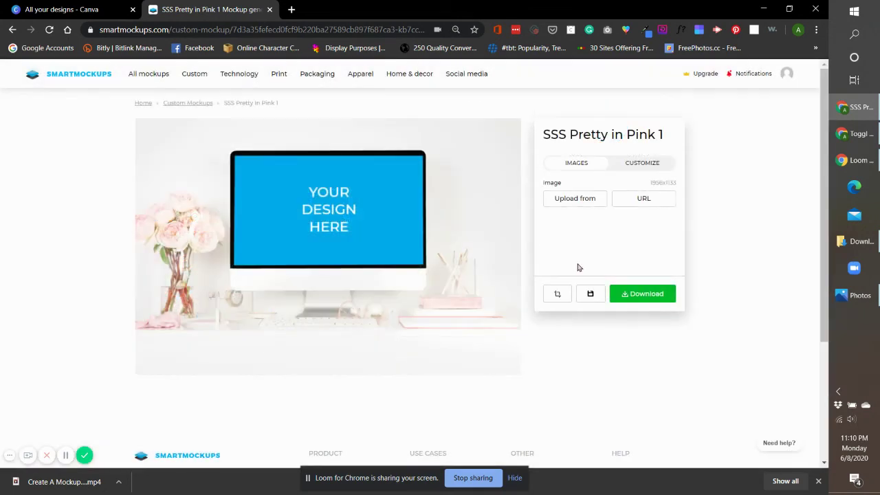
pyautogui.click(590, 201)
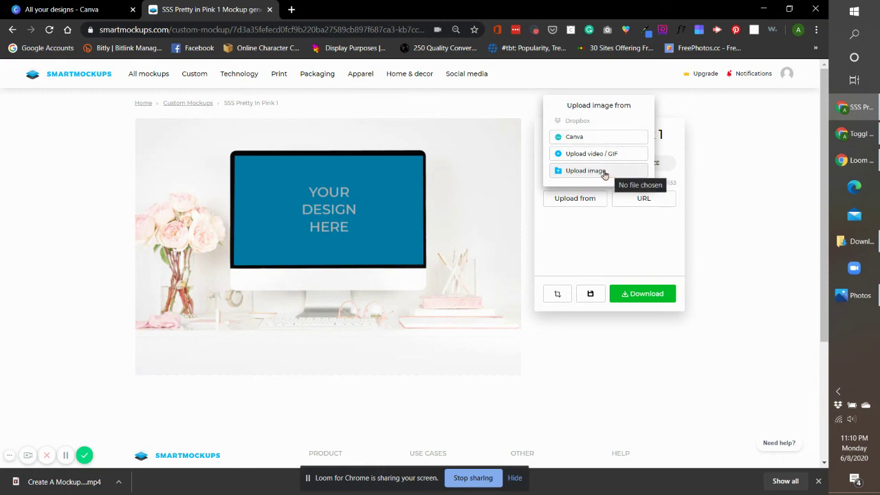
pyautogui.click(746, 230)
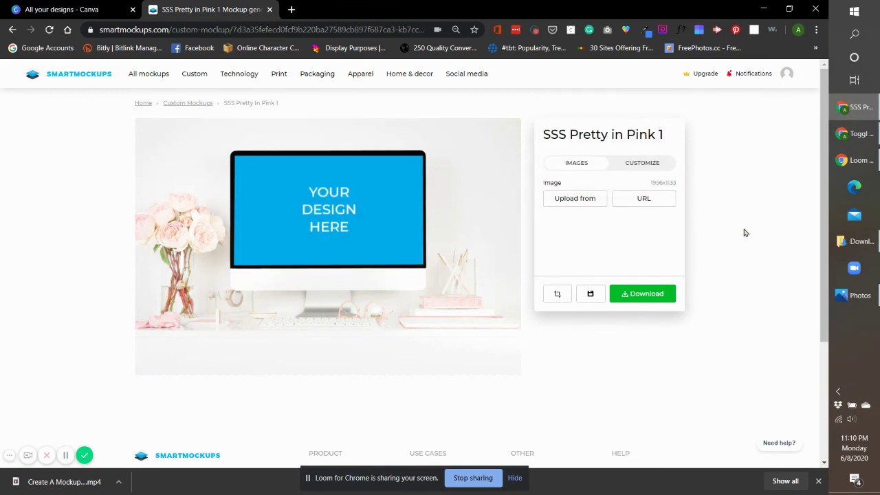